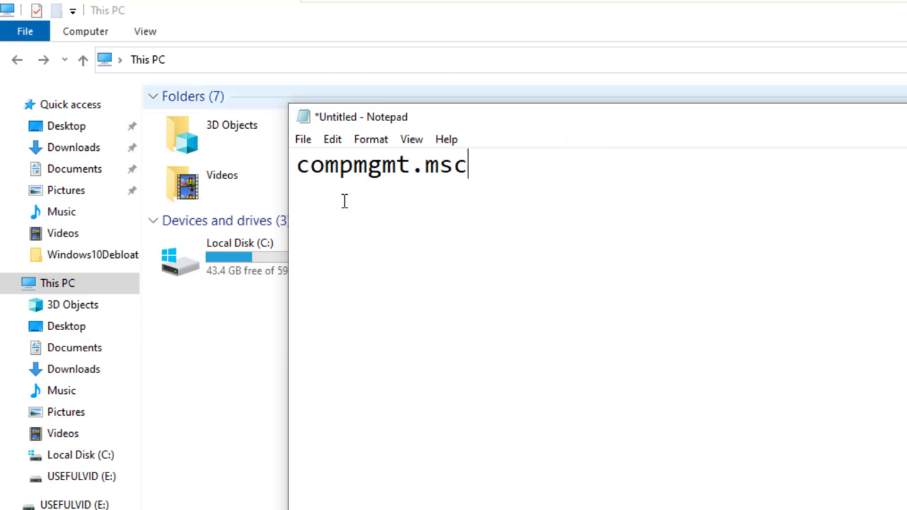
Run the compmgmt.msc command copied from the Notepad note and open Disk Management in Computer Management.
left_click_drag(489, 172, 248, 156)
key("ctrl+c")
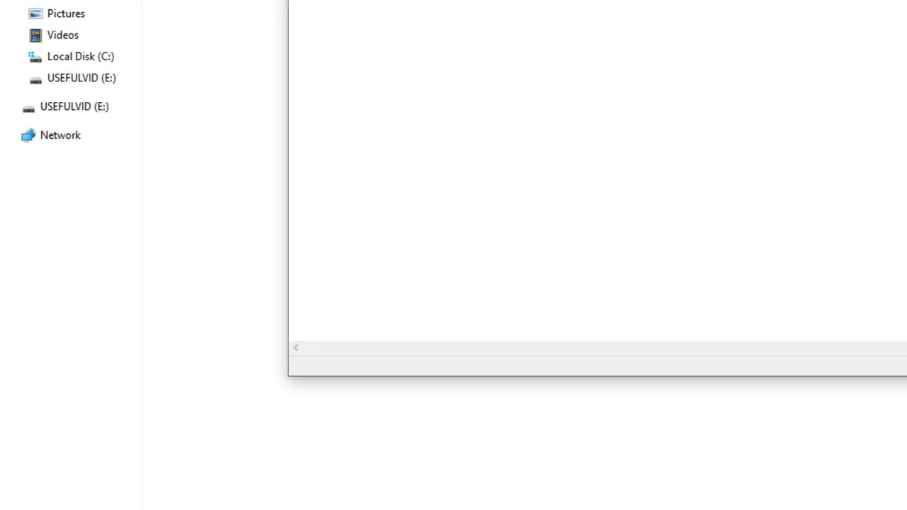
key("super+r")
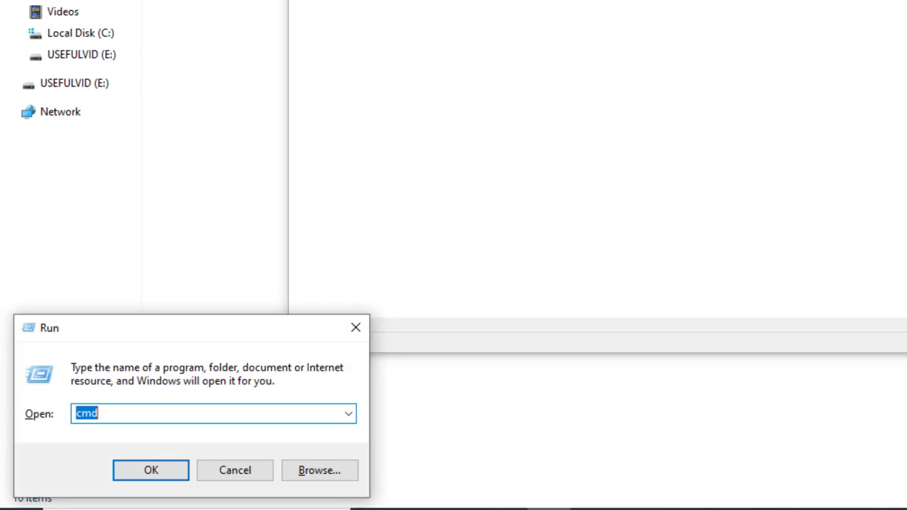
key("ctrl+v")
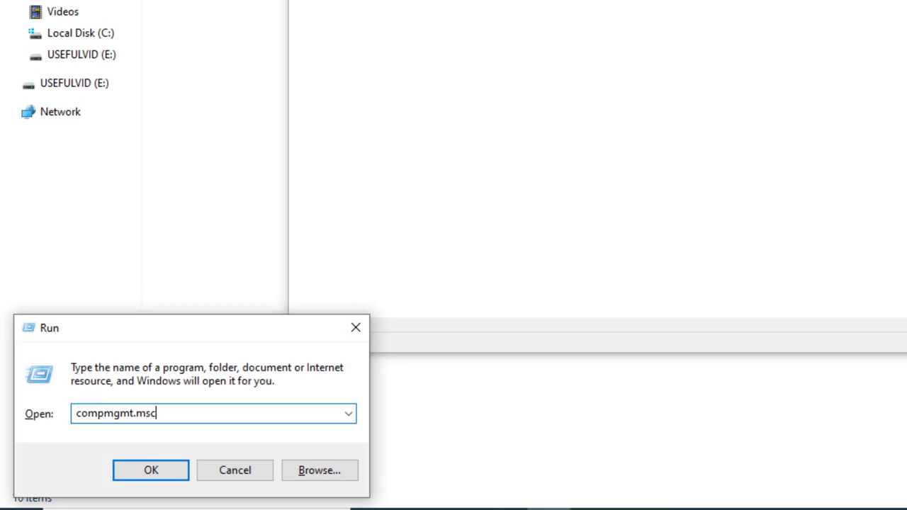
key("Return")
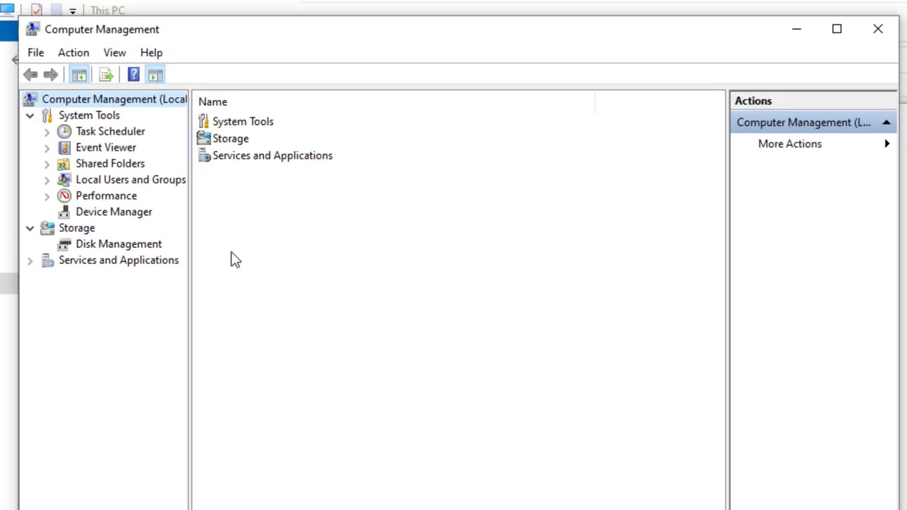
left_click(159, 249)
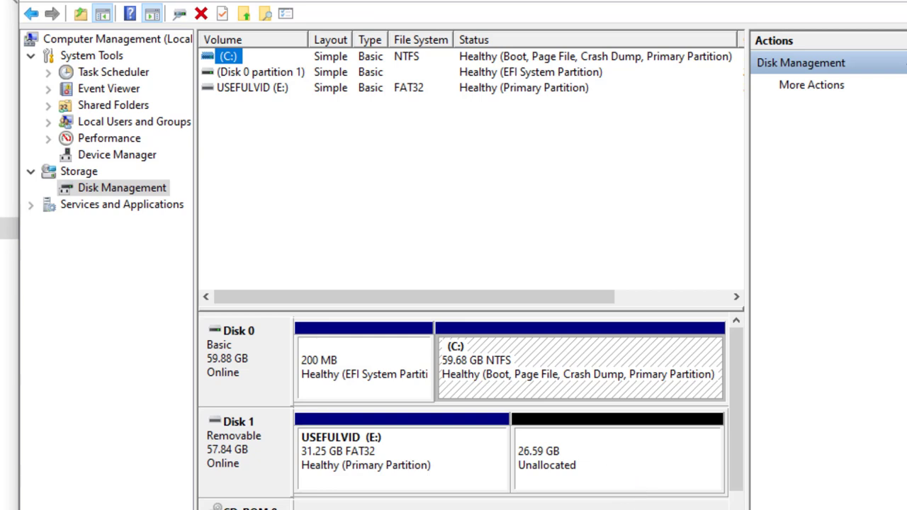
Delete the USEFULVID (E:) volume on Disk 1 and accept the erasure of its data.
right_click(420, 454)
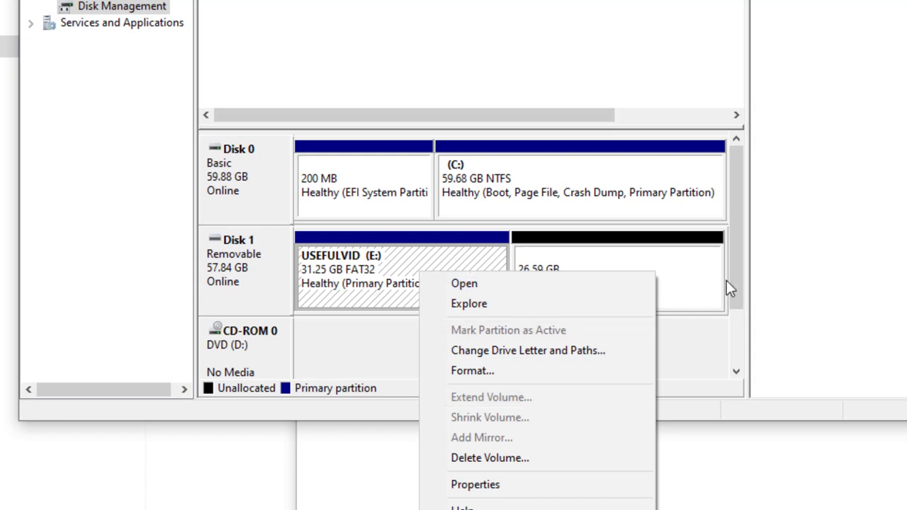
left_click(358, 274)
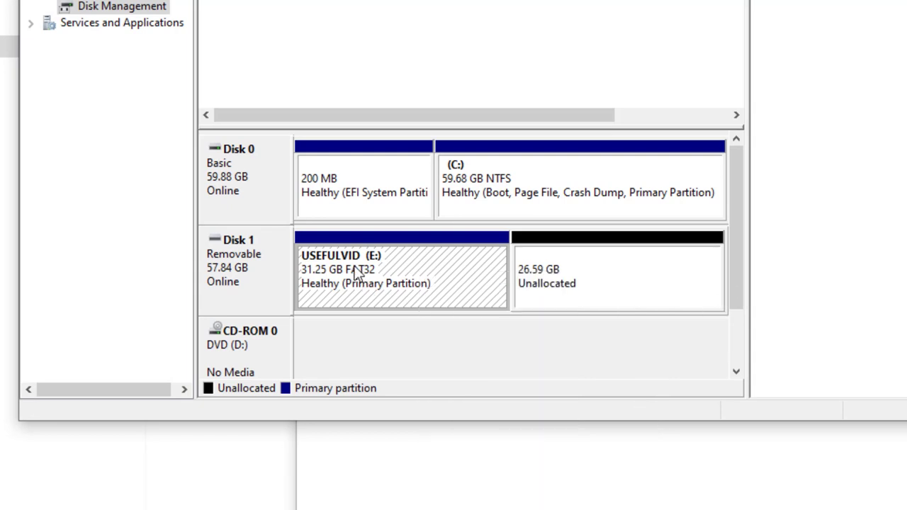
right_click(359, 274)
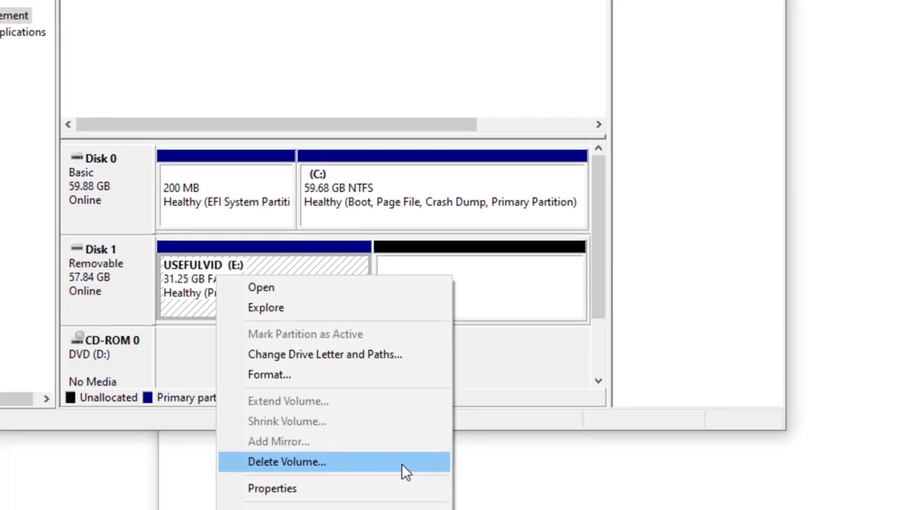
left_click(541, 455)
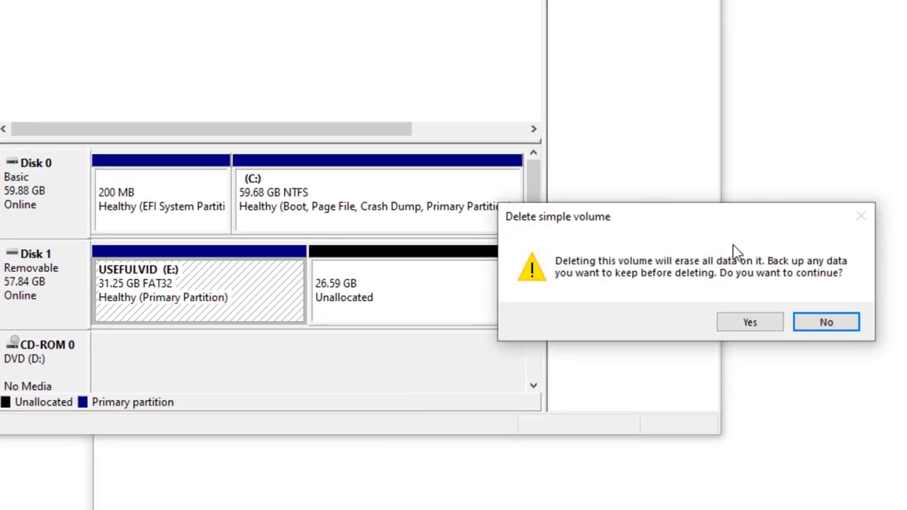
left_click(753, 326)
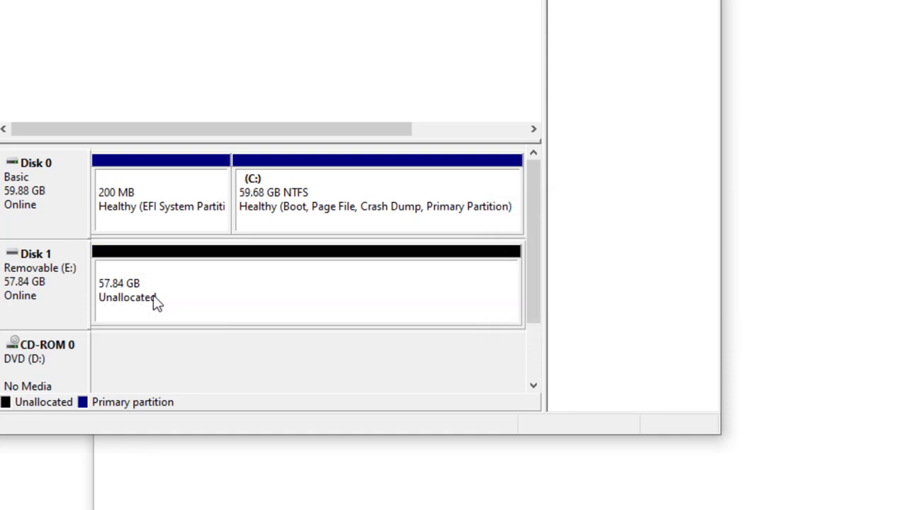
Start a new simple volume on Disk 1's unallocated space, using the full 59230 MB and drive letter F.
right_click(156, 303)
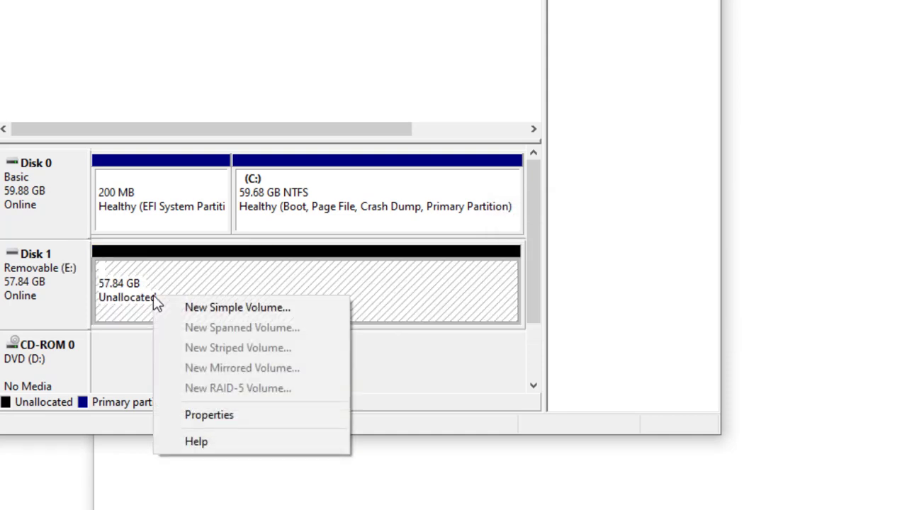
left_click(304, 308)
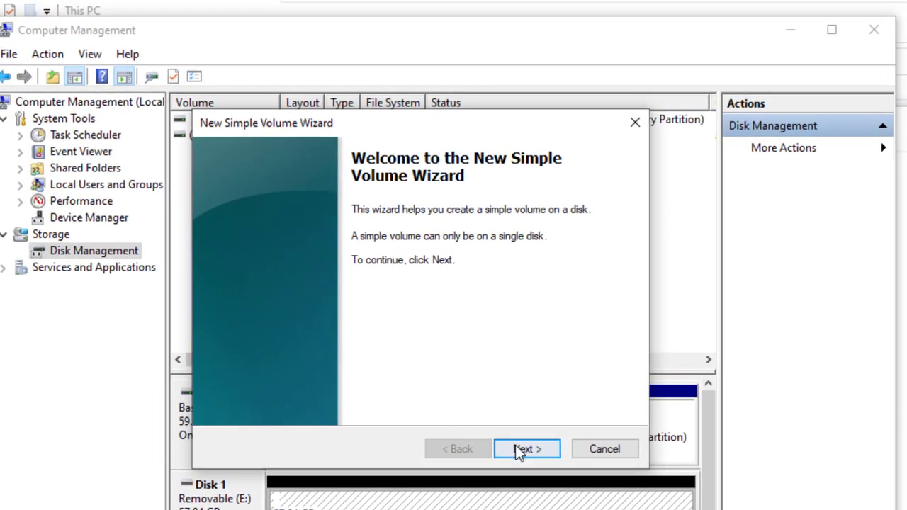
left_click(412, 305)
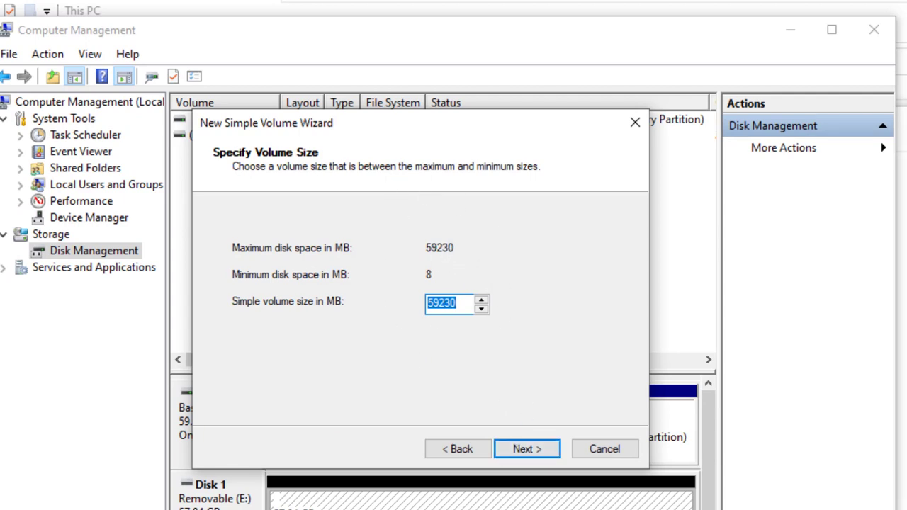
left_click(528, 458)
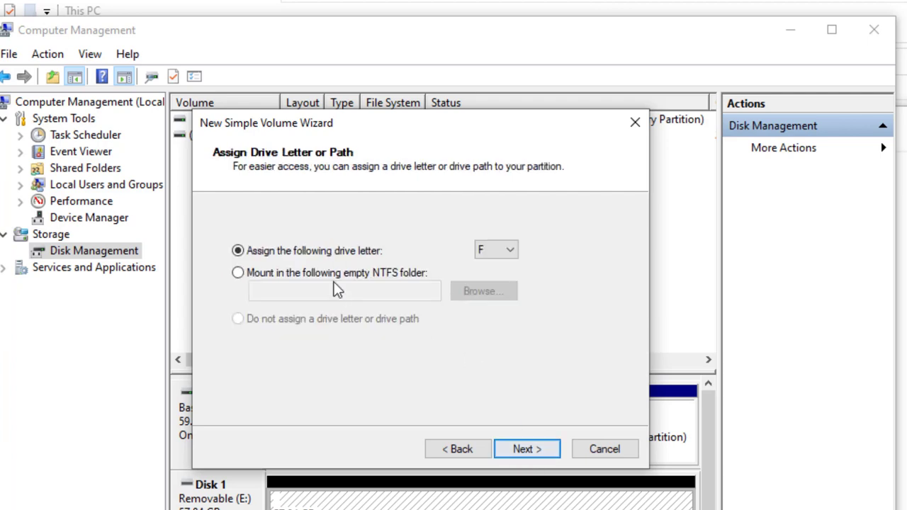
left_click(537, 449)
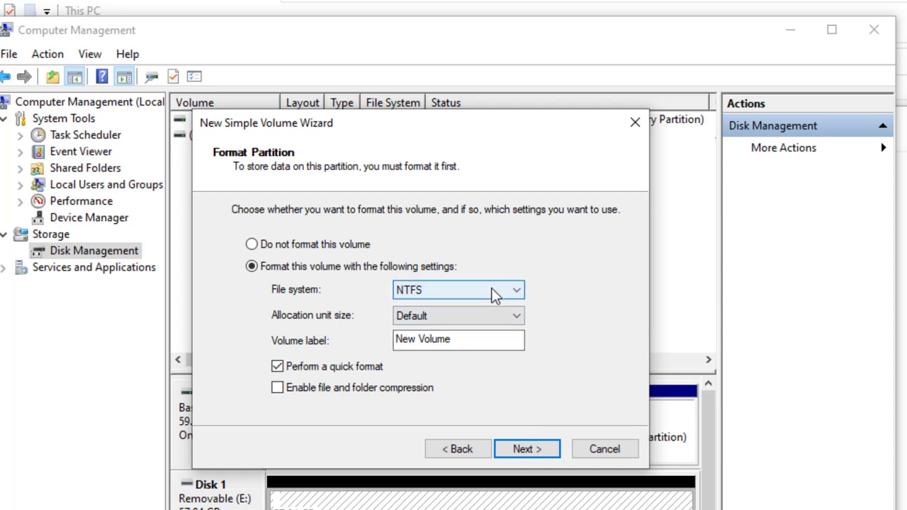
Choose exFAT as the file system for formatting the new volume.
left_click(501, 288)
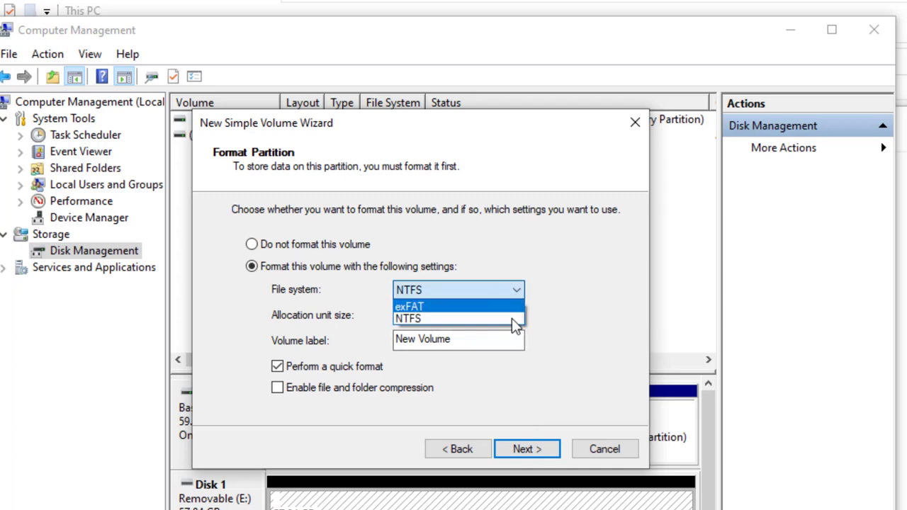
left_click(511, 310)
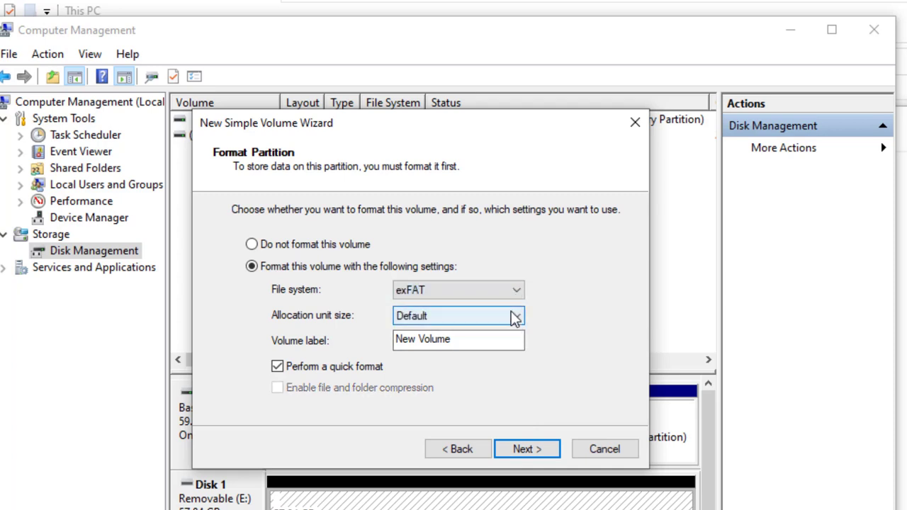
left_click(517, 290)
left_click(516, 288)
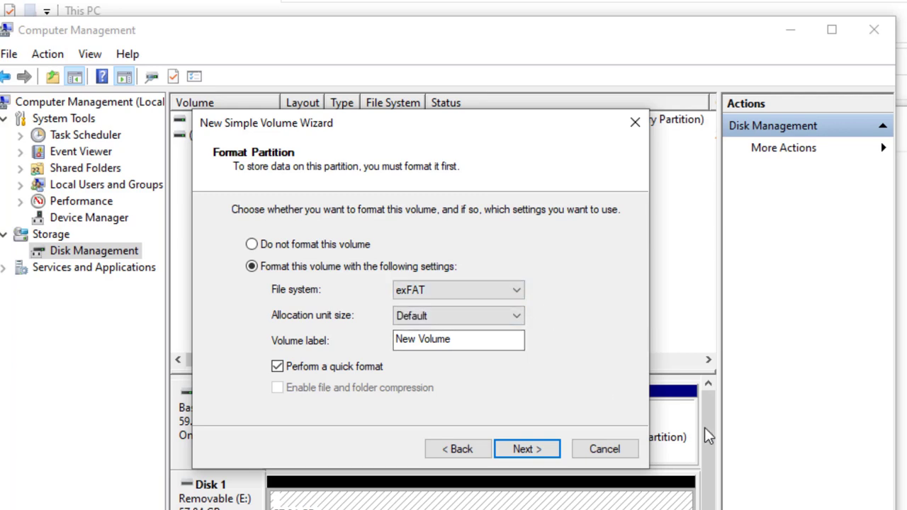
Go back to try a simple volume size of 32000 MB and check which file systems are offered for it.
left_click(457, 449)
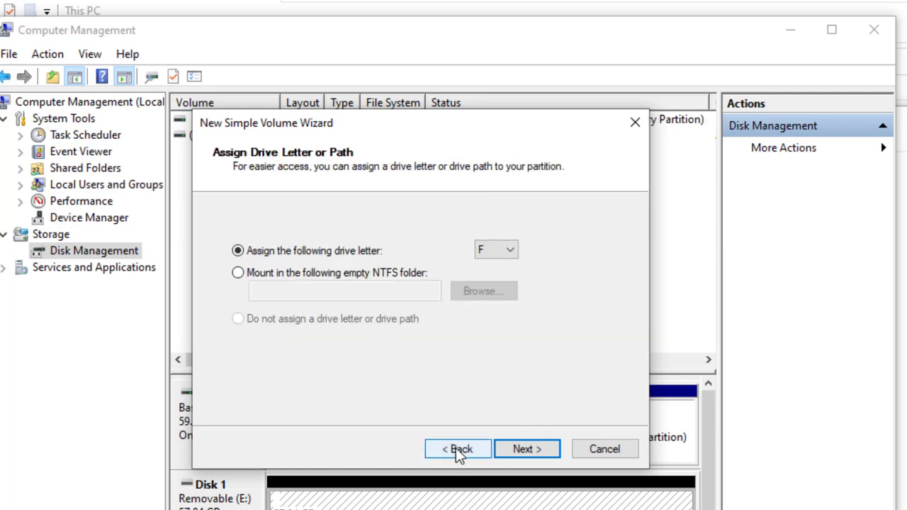
left_click(458, 449)
left_click(459, 302)
key("ctrl+a")
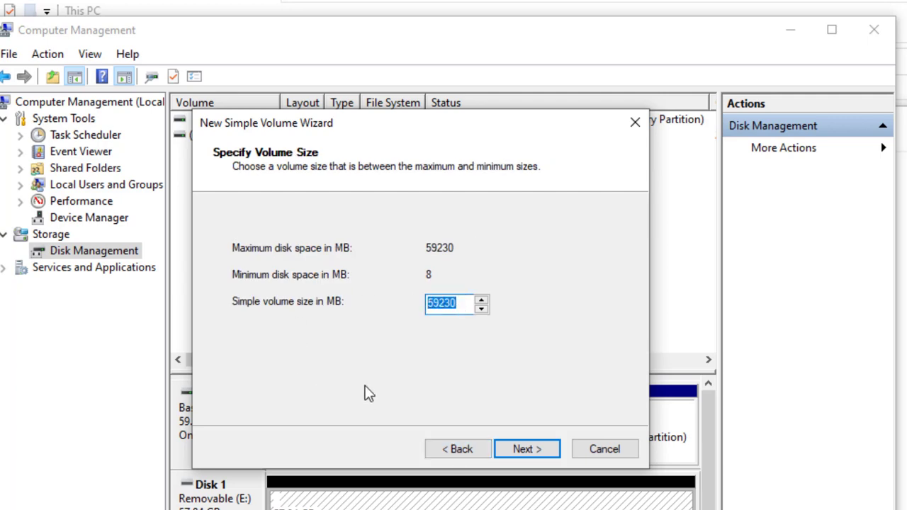
type("32000")
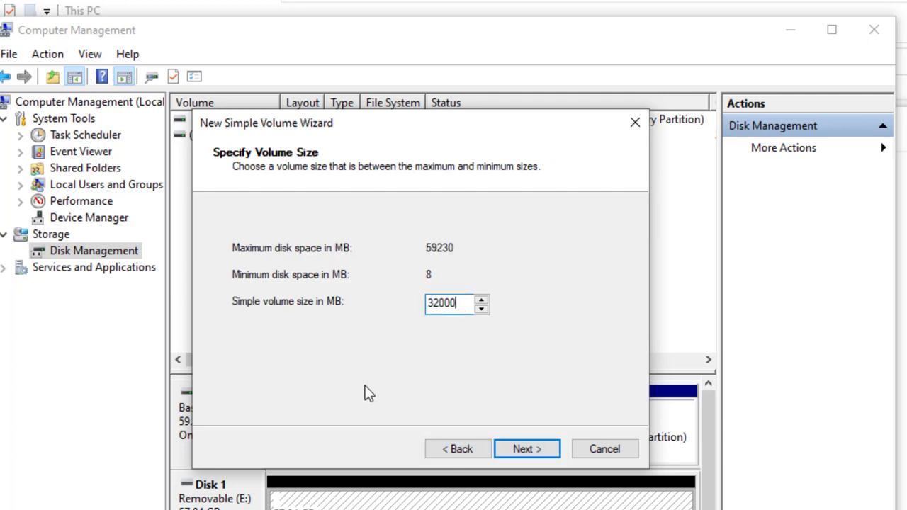
left_click(542, 449)
left_click(531, 449)
left_click(499, 294)
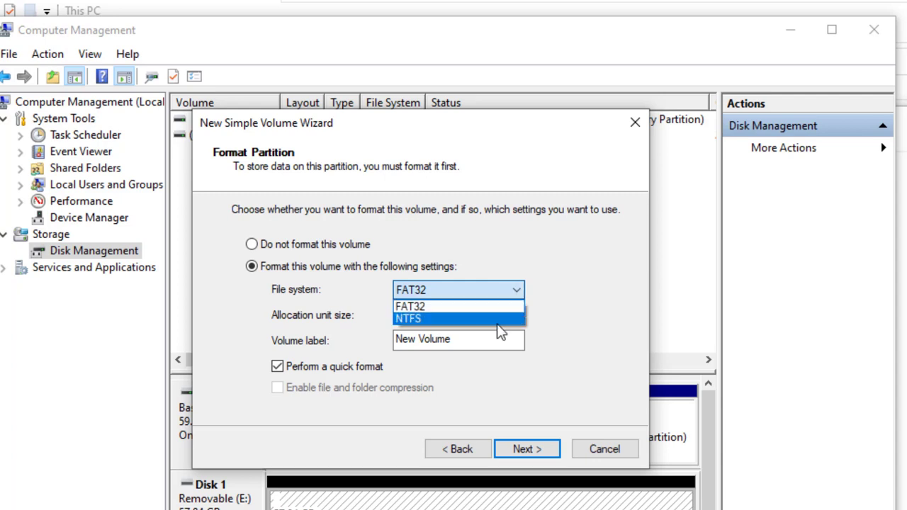
left_click(567, 284)
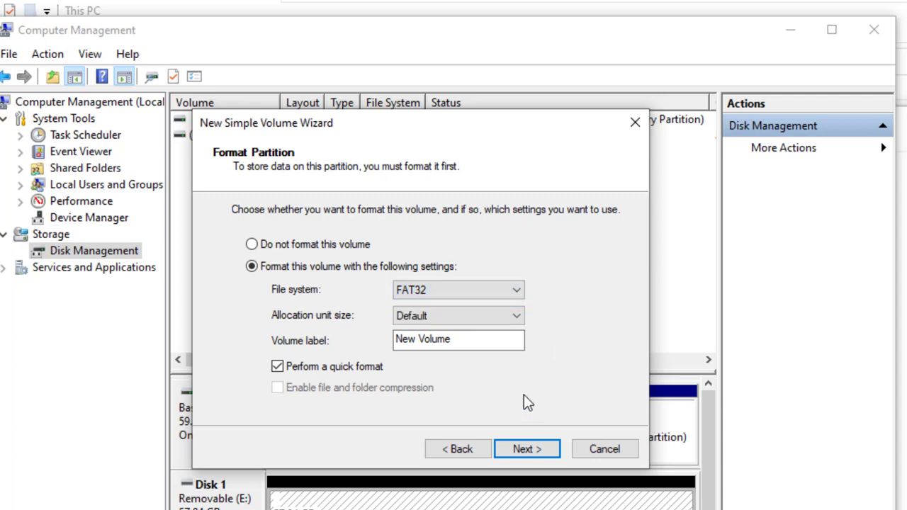
Set the simple volume size to 59230 MB and return to the format settings, keeping drive letter F.
left_click(489, 451)
left_click(489, 451)
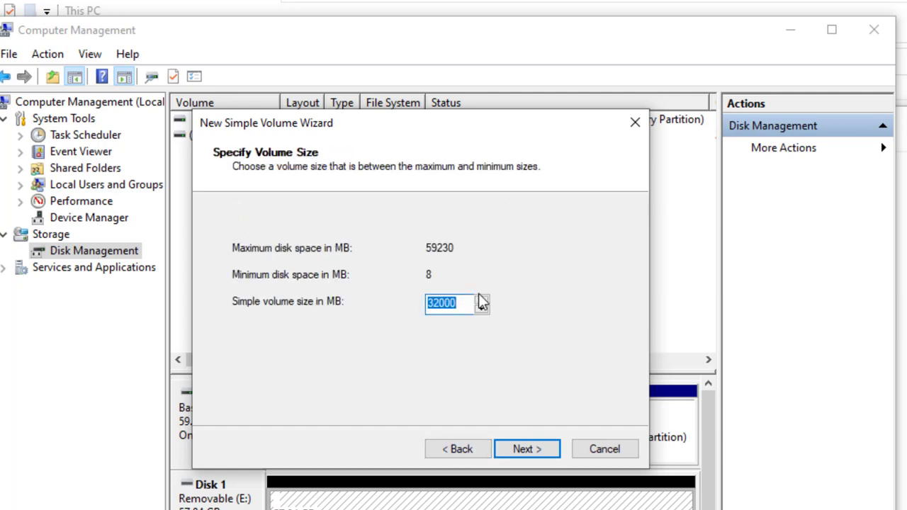
type("5")
key("BackSpace")
type("59")
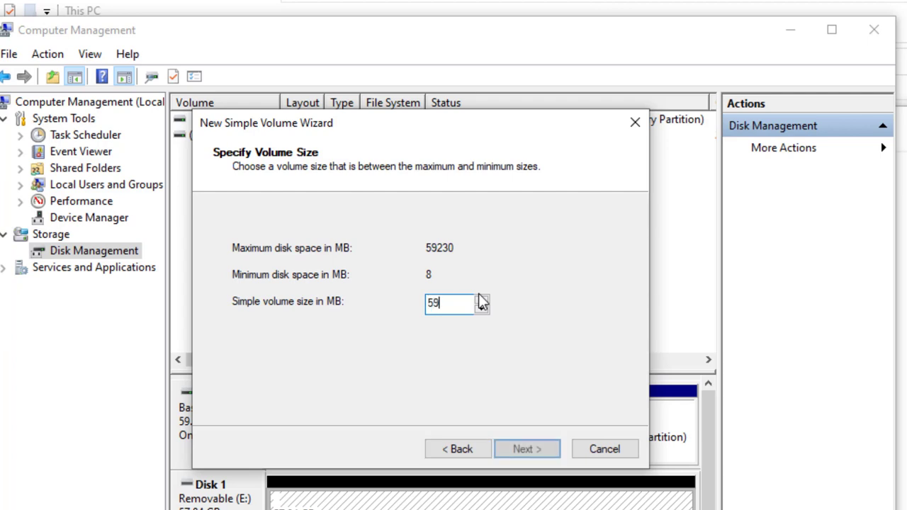
type("230")
left_click(537, 448)
left_click(538, 448)
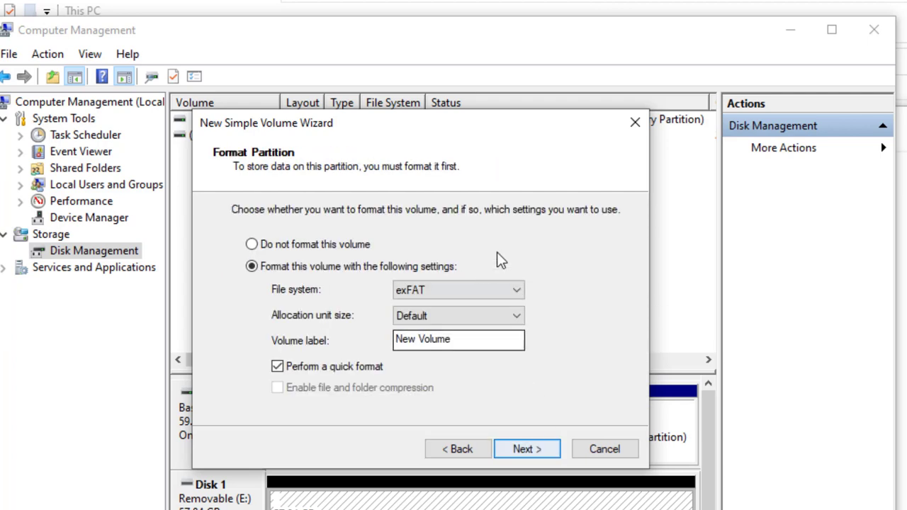
Label the exFAT volume usefulvid2 and finish creating it with a quick format.
left_click(478, 290)
left_click(477, 290)
left_click_drag(490, 343, 195, 315)
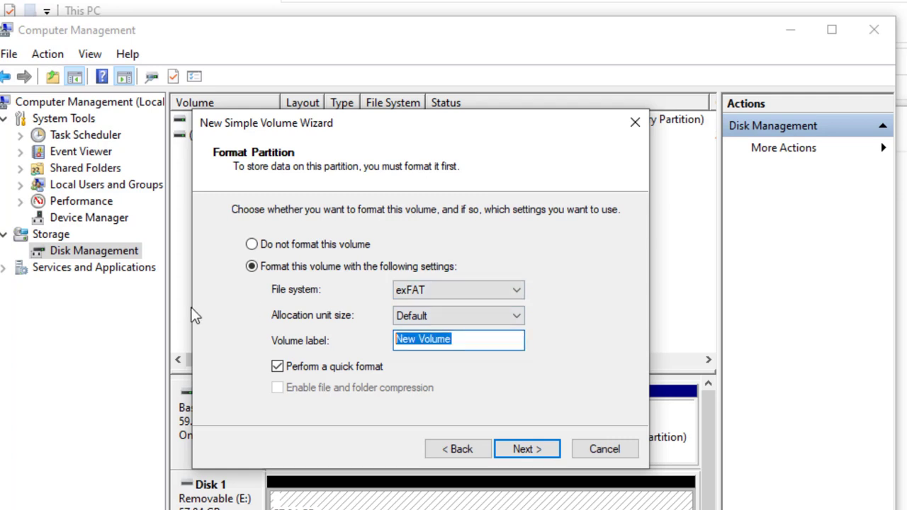
type("usefulvid2")
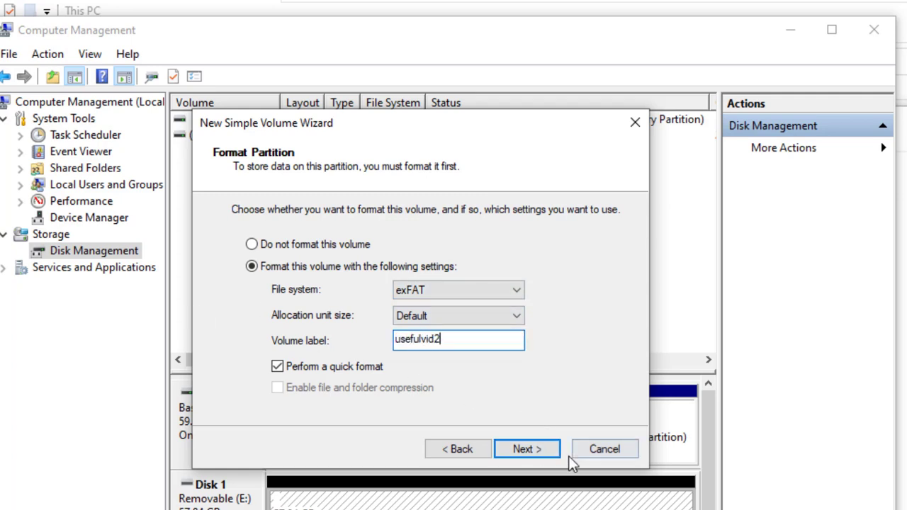
left_click(539, 454)
left_click(528, 449)
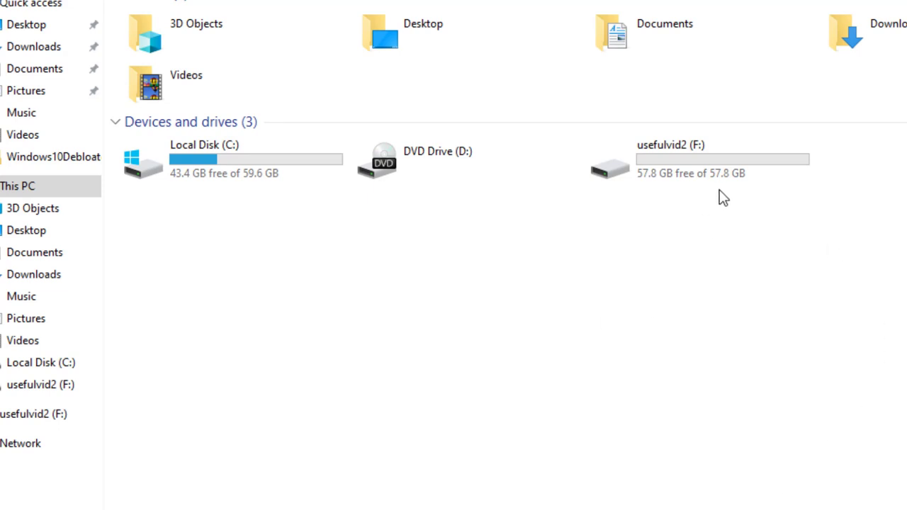
Open the usefulvid2 (F:) drive in File Explorer to check its contents, and return to This PC.
double_click(724, 186)
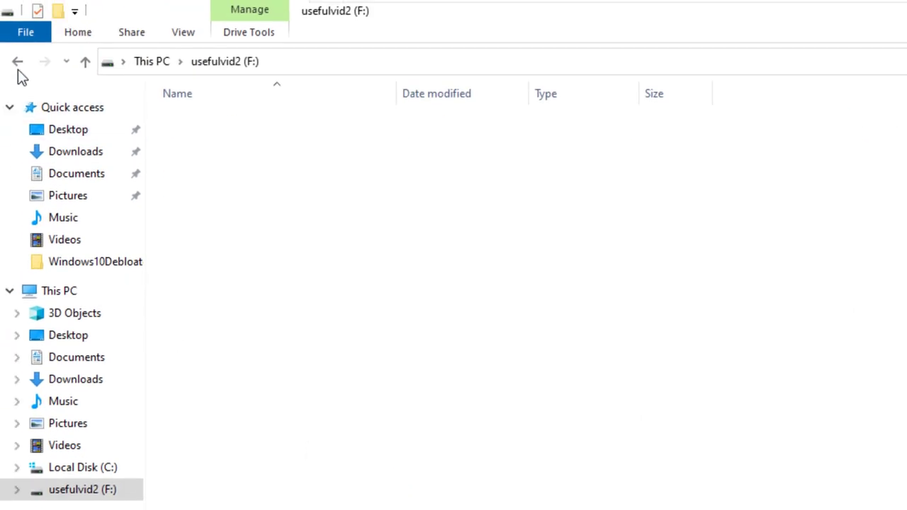
left_click(14, 52)
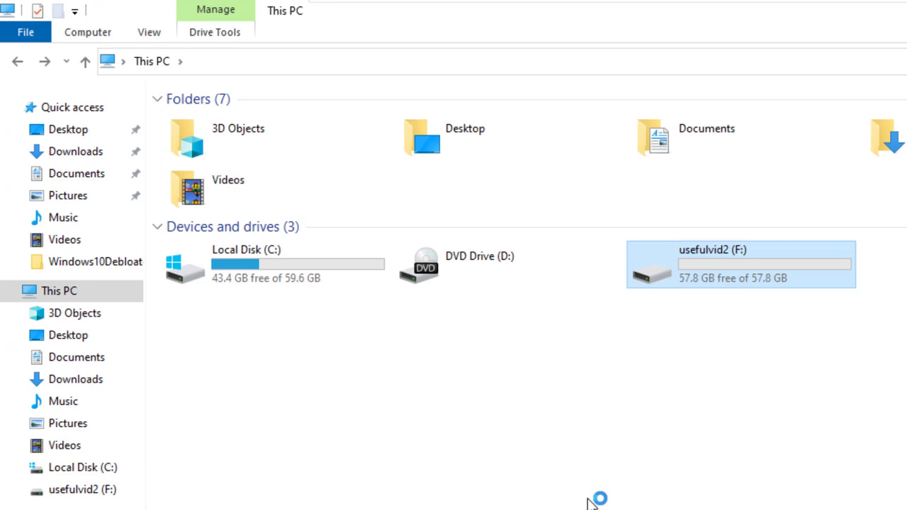